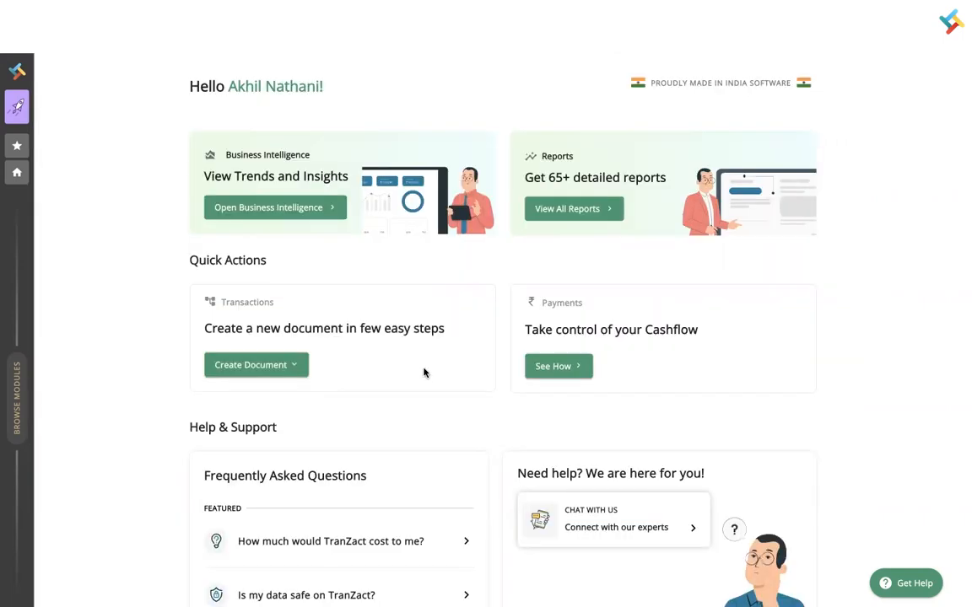
- Open the Production Control Centre from the Production entry in the expanded sidebar
left_click(11, 389)
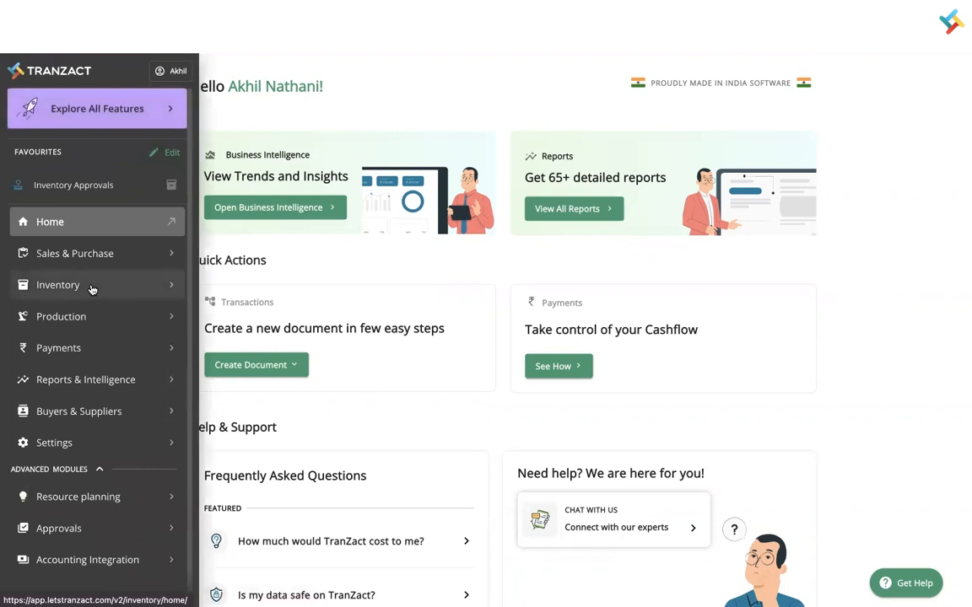
left_click(61, 325)
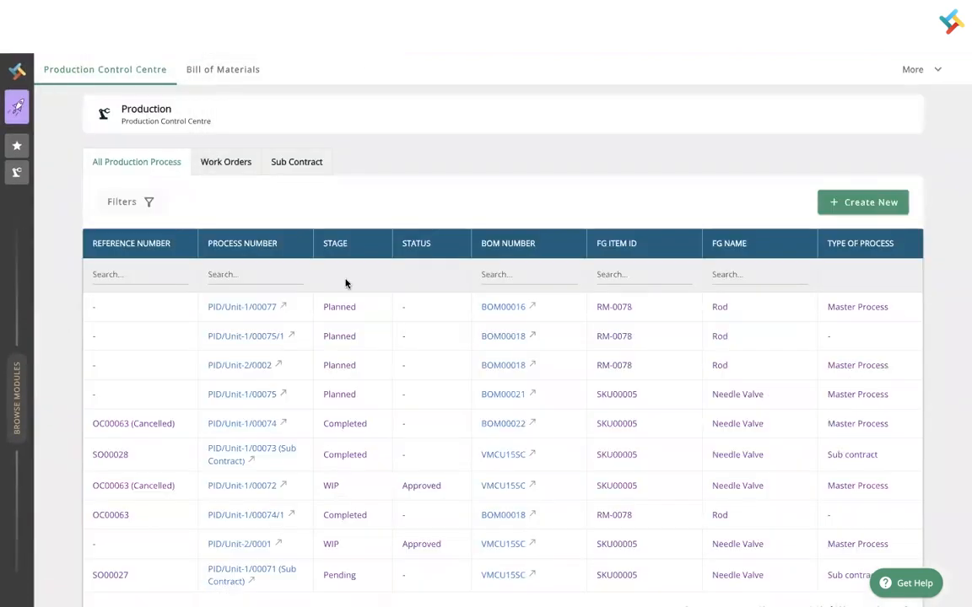
- Open PID/Unit-1/00077, check its 10 Mtr Rod finished good, and begin publishing it
left_click(217, 307)
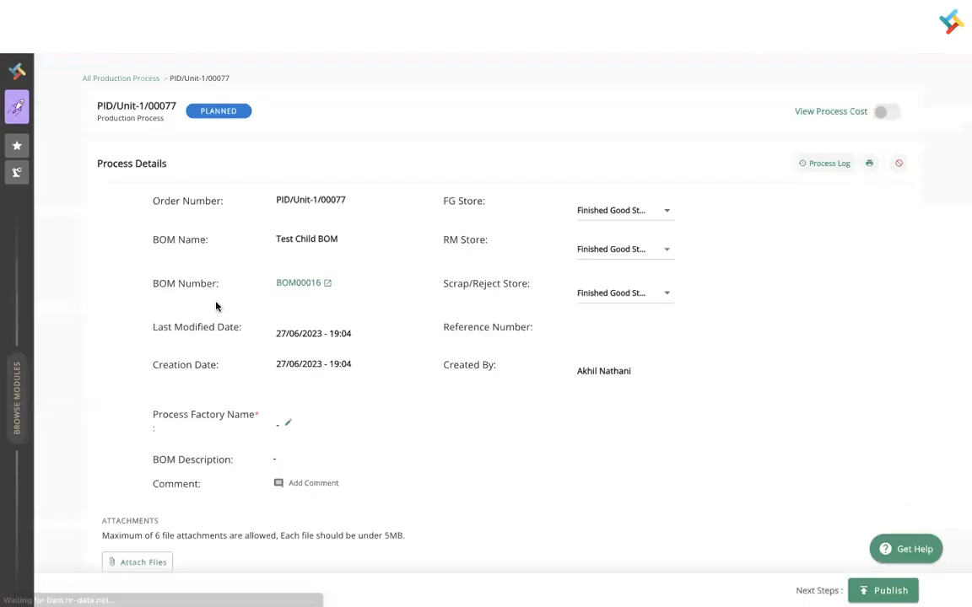
scroll(216, 306, "down", 5)
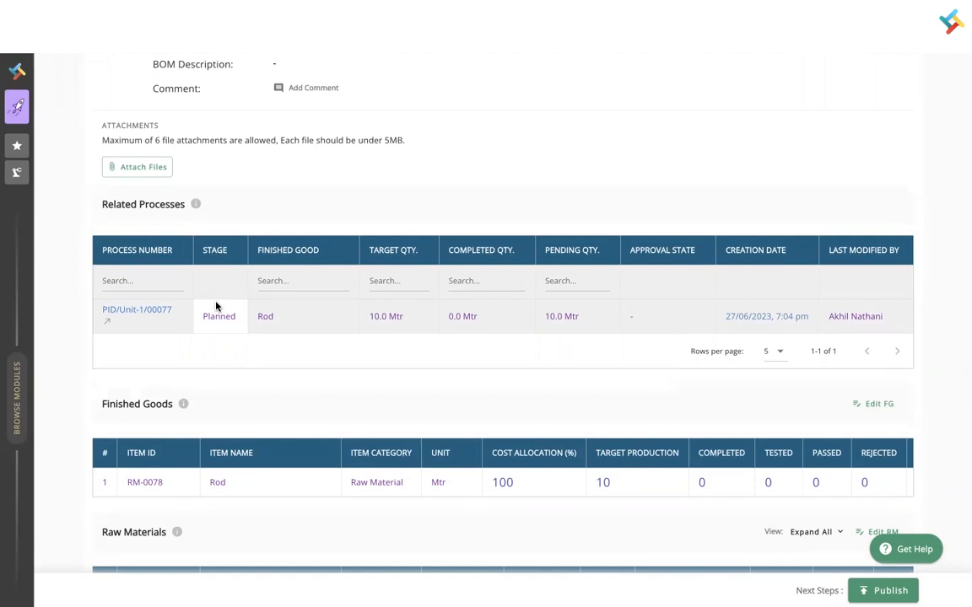
left_click(870, 593)
- Confirm publishing PID/Unit-1/00077 and review its Raw Materials table
left_click(531, 379)
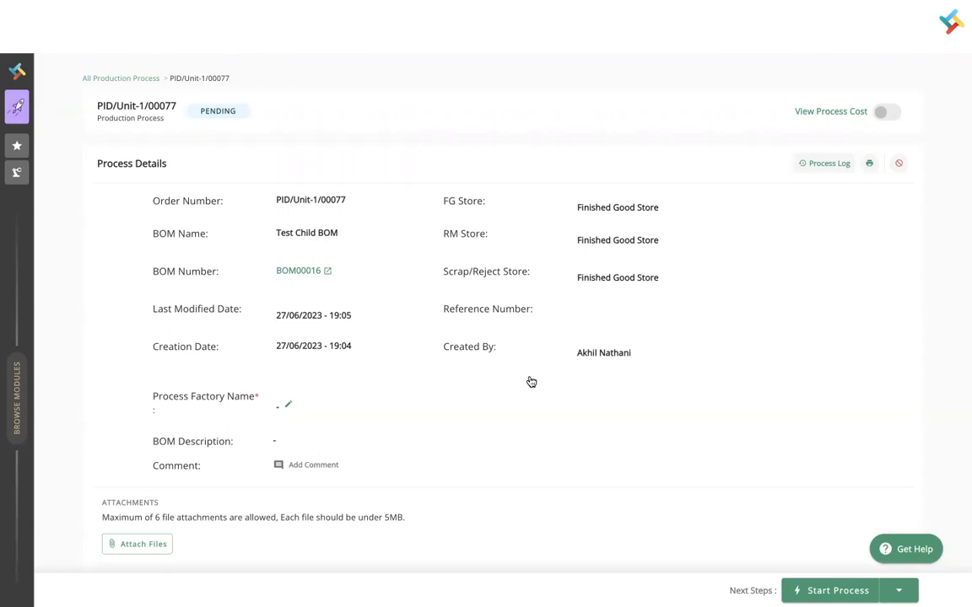
scroll(532, 382, "down", 6)
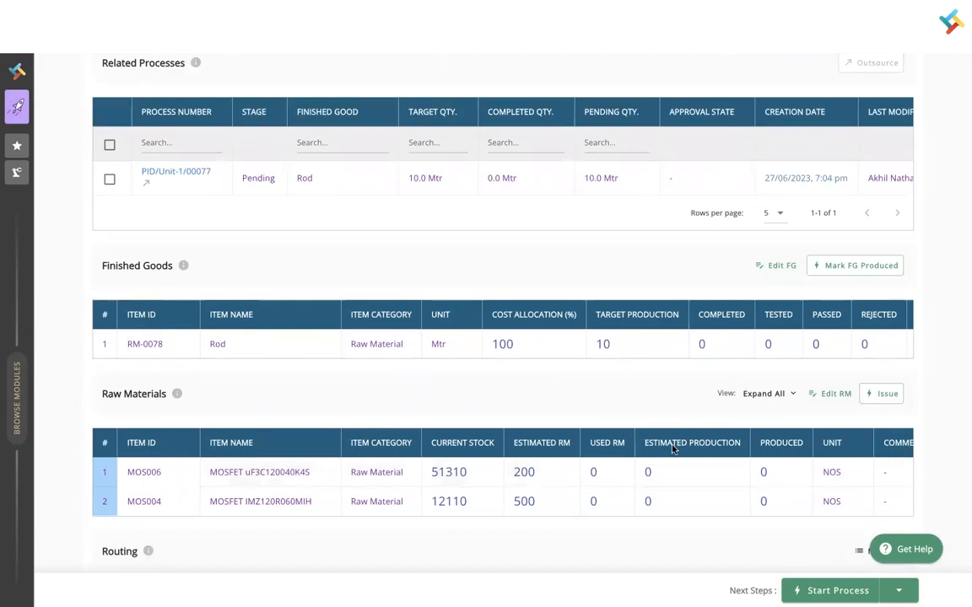
- Issue the estimated quantities, 200 of MOS006 and 500 of MOS004, and save
left_click(869, 397)
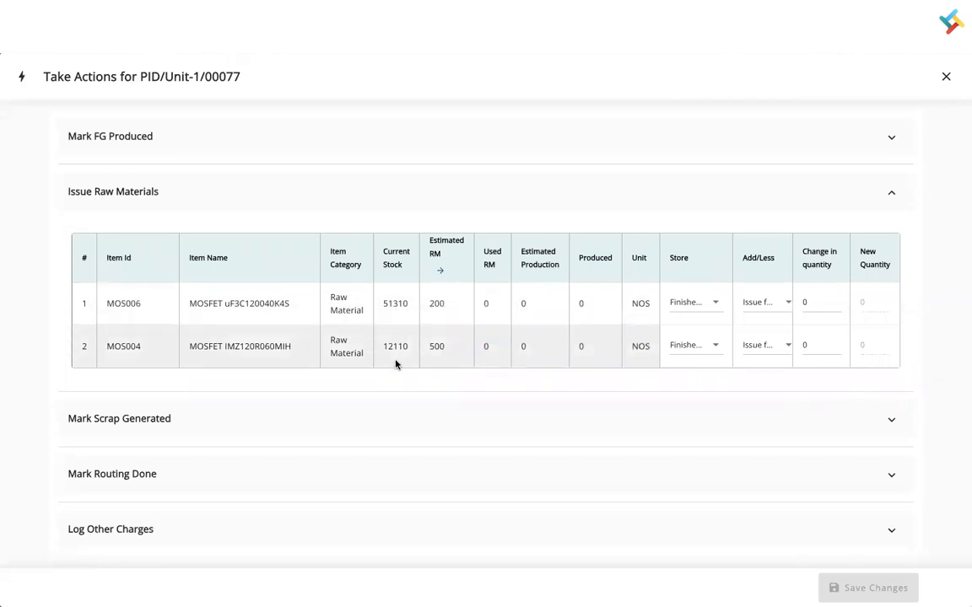
left_click(443, 271)
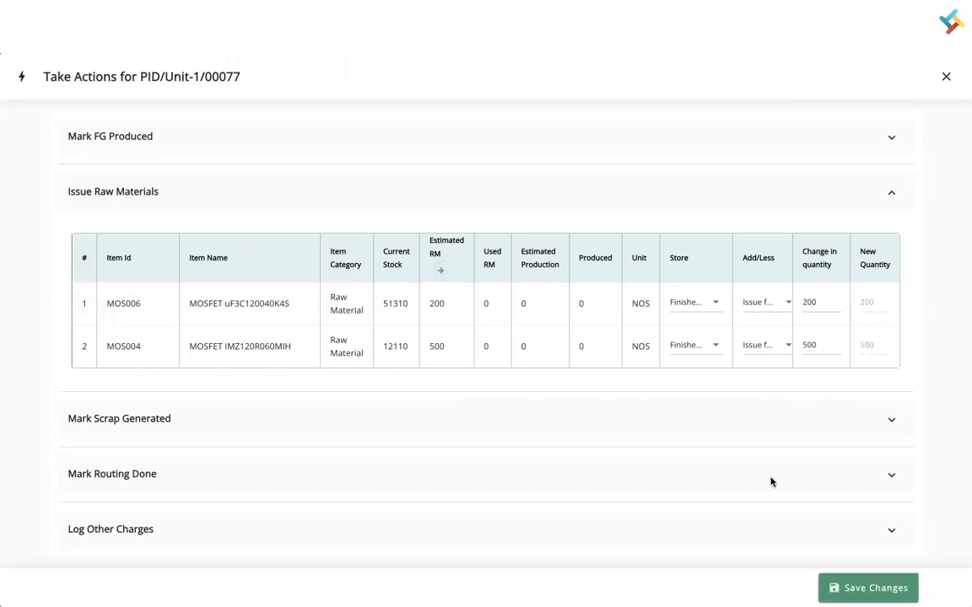
left_click(820, 302)
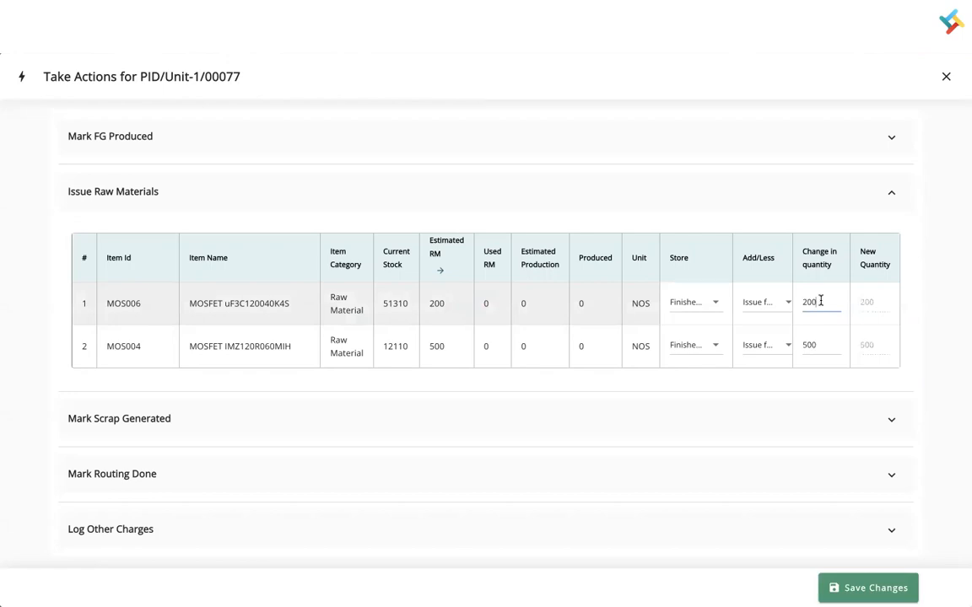
left_click(859, 589)
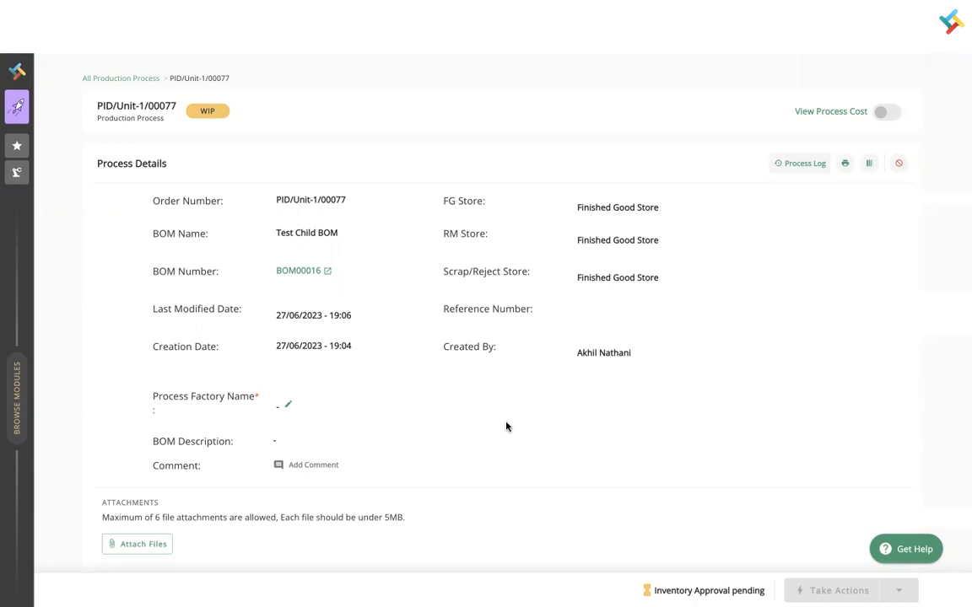
- Approve request IAP00656 in Inventory Approvals, then reload the PID/Unit-1/00077 page
left_click(36, 11)
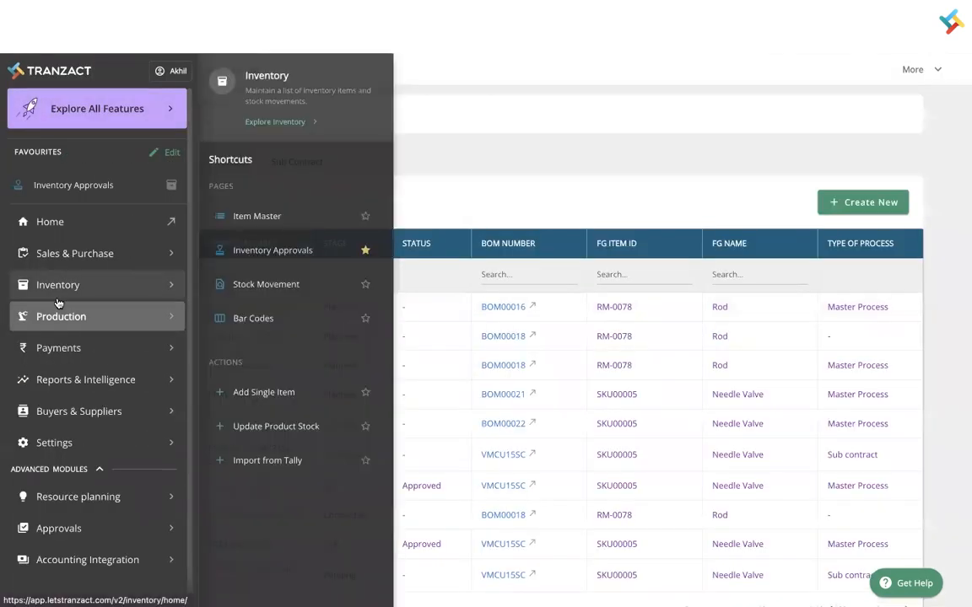
left_click(63, 284)
left_click(156, 72)
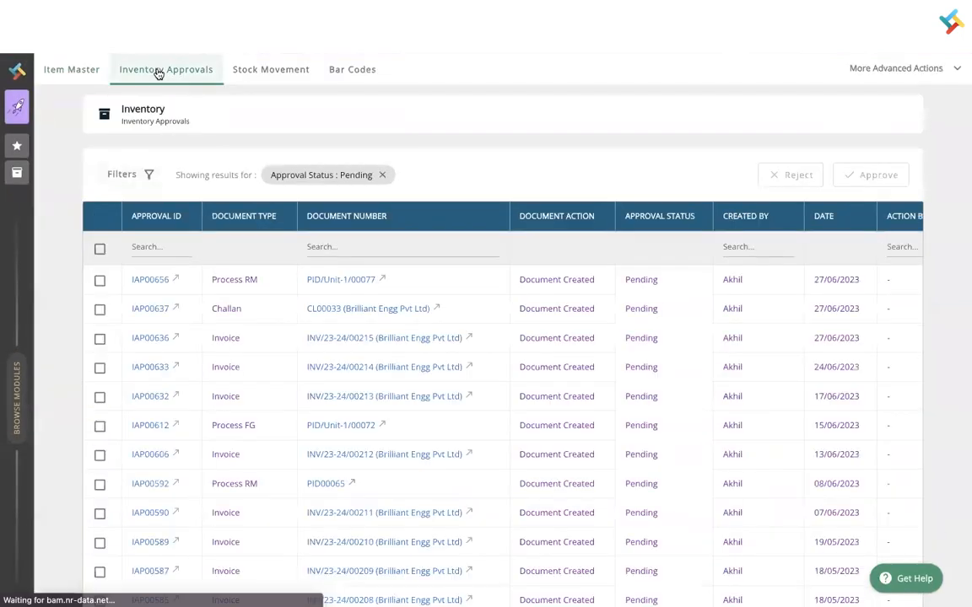
left_click(99, 283)
left_click(859, 177)
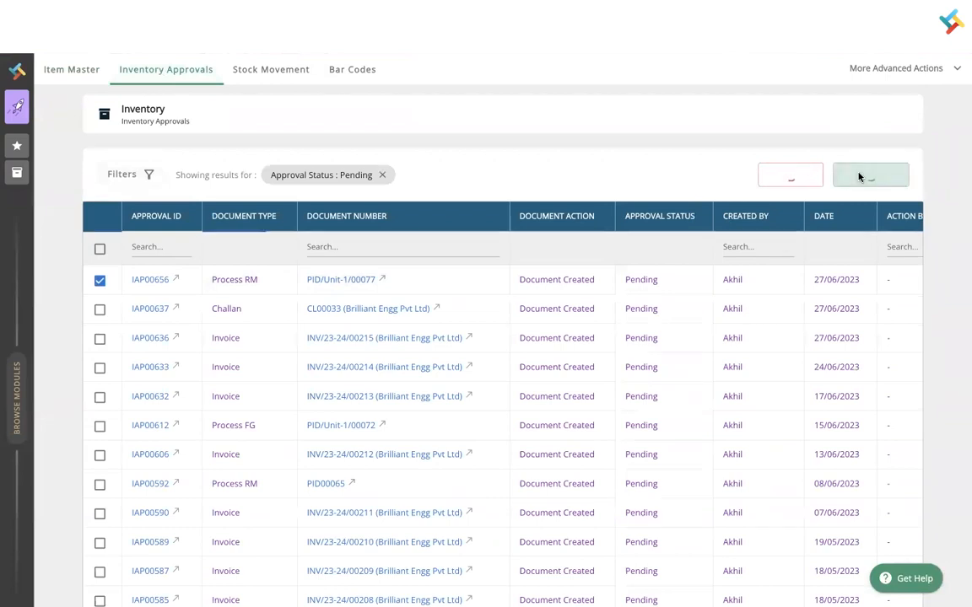
left_click(165, 19)
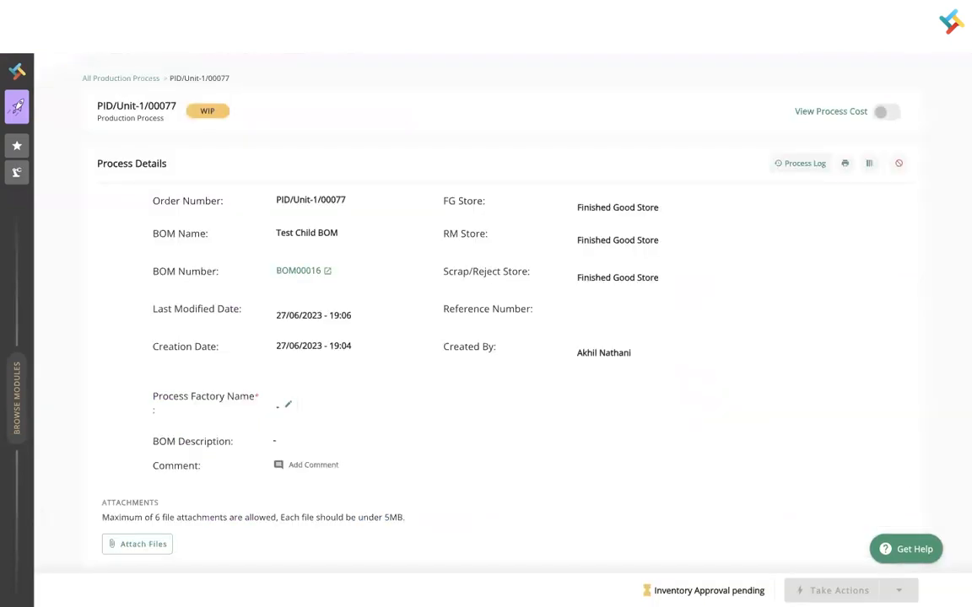
left_click(59, 46)
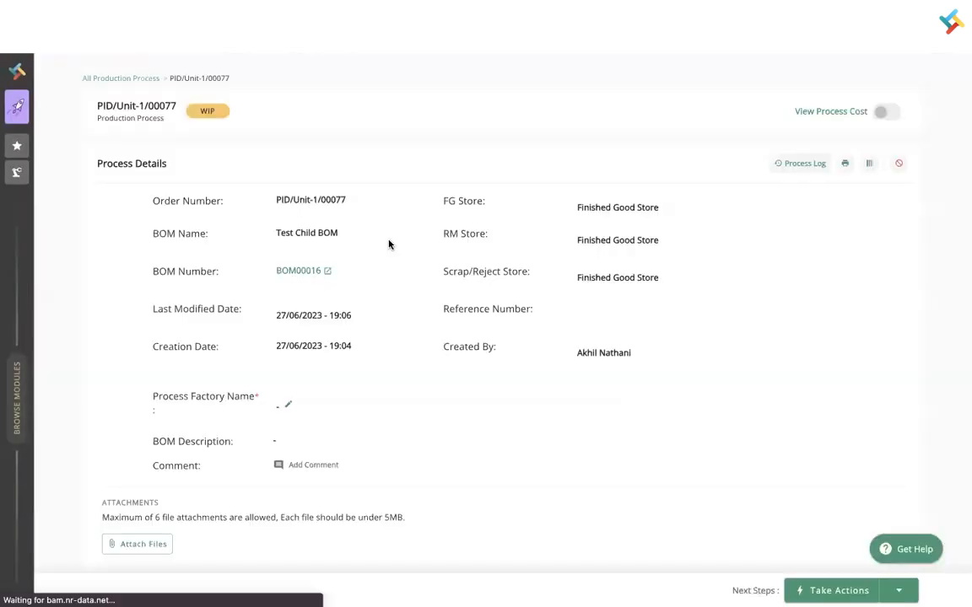
scroll(489, 396, "down", 5)
scroll(488, 394, "down", 2)
scroll(517, 512, "down", 1)
scroll(517, 506, "down", 1)
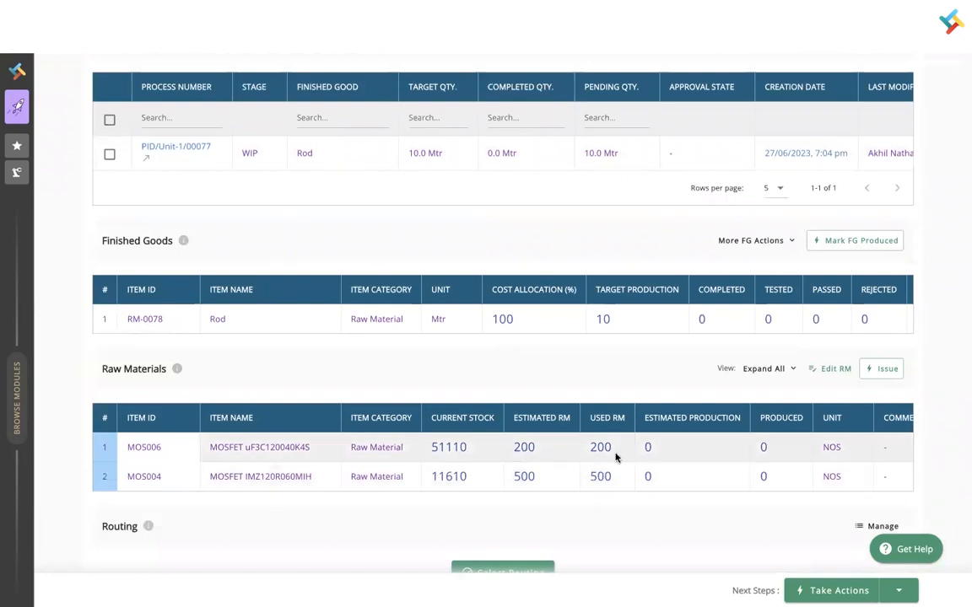
scroll(616, 457, "down", 4)
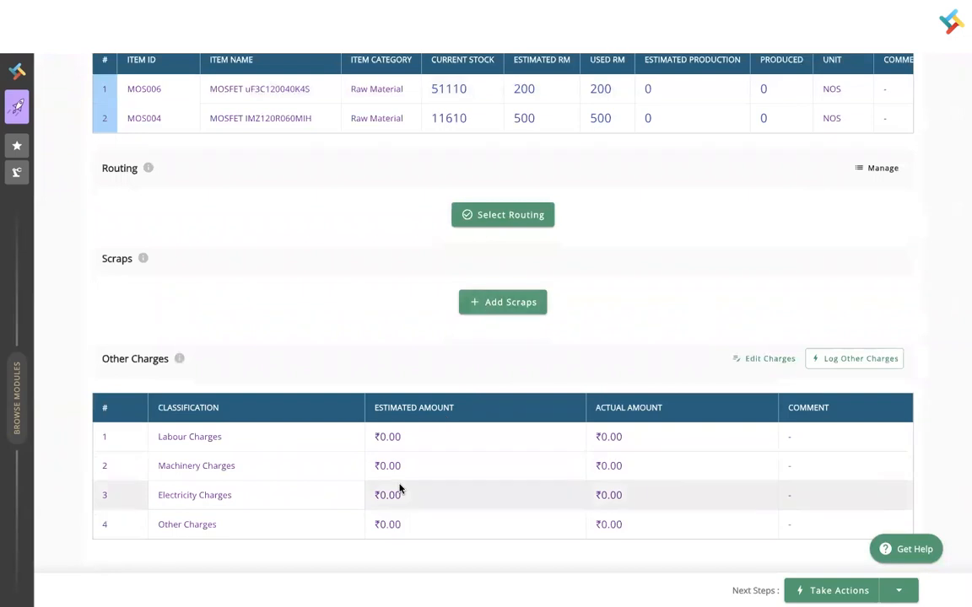
scroll(835, 360, "up", 5)
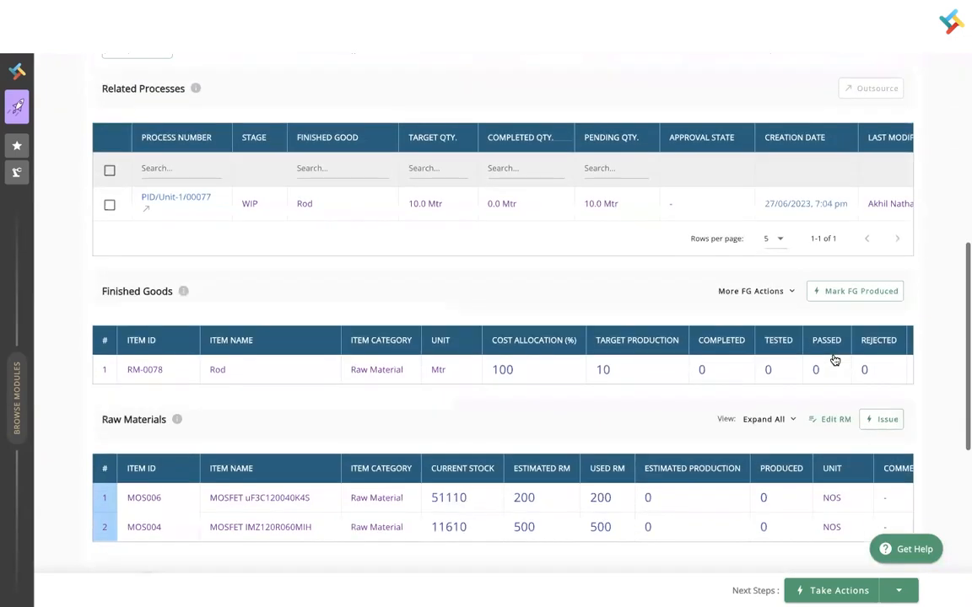
scroll(834, 360, "up", 1)
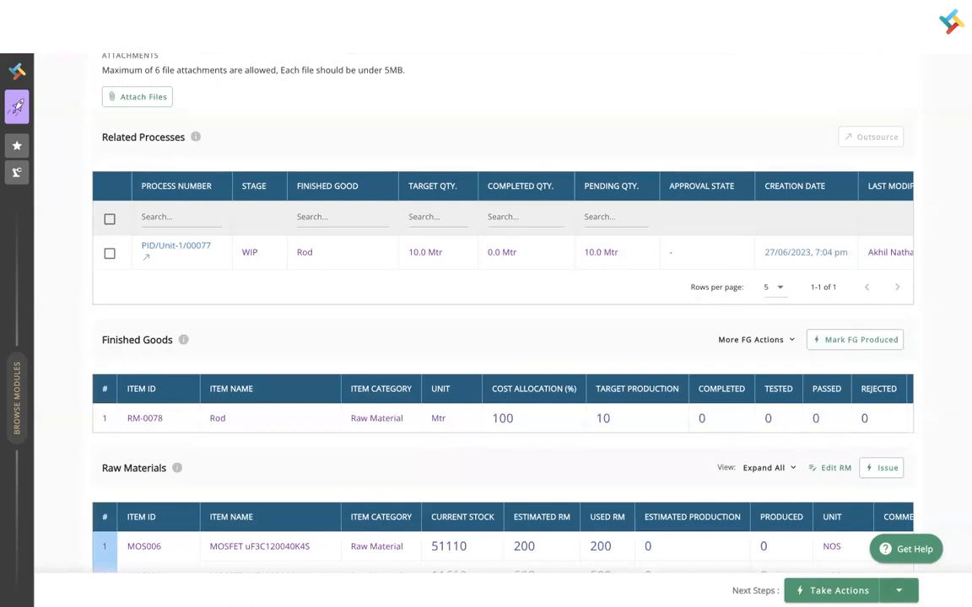
- Through Mark FG Produced, enter 10 as Rod's quantity added and save
left_click(898, 591)
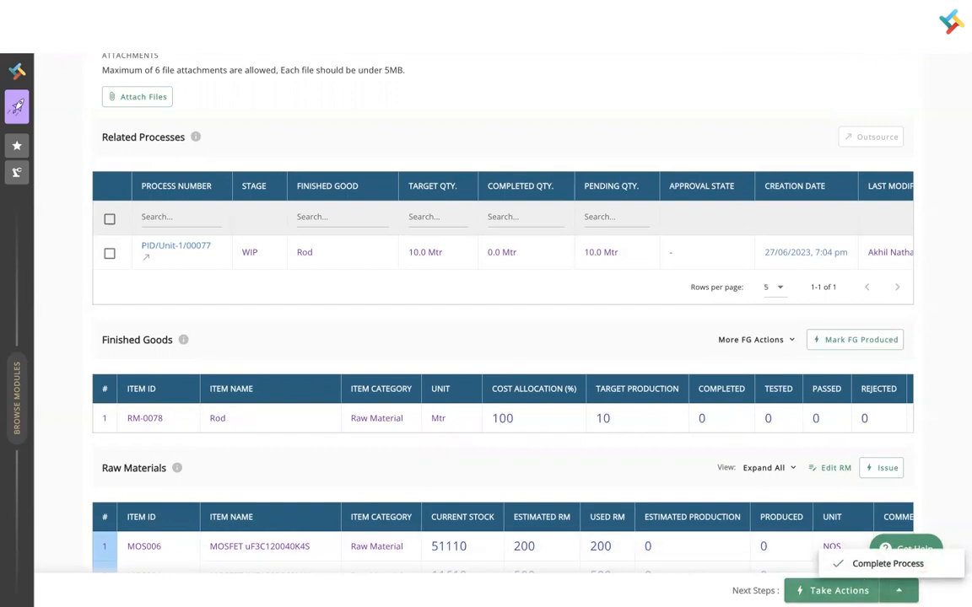
left_click(834, 592)
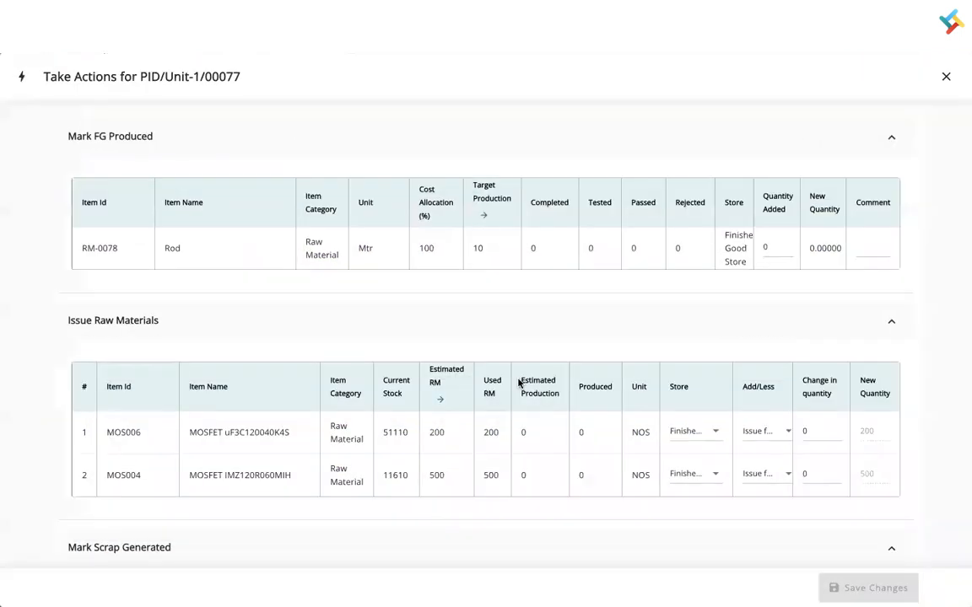
scroll(519, 382, "down", 5)
scroll(519, 383, "up", 5)
scroll(458, 395, "down", 5)
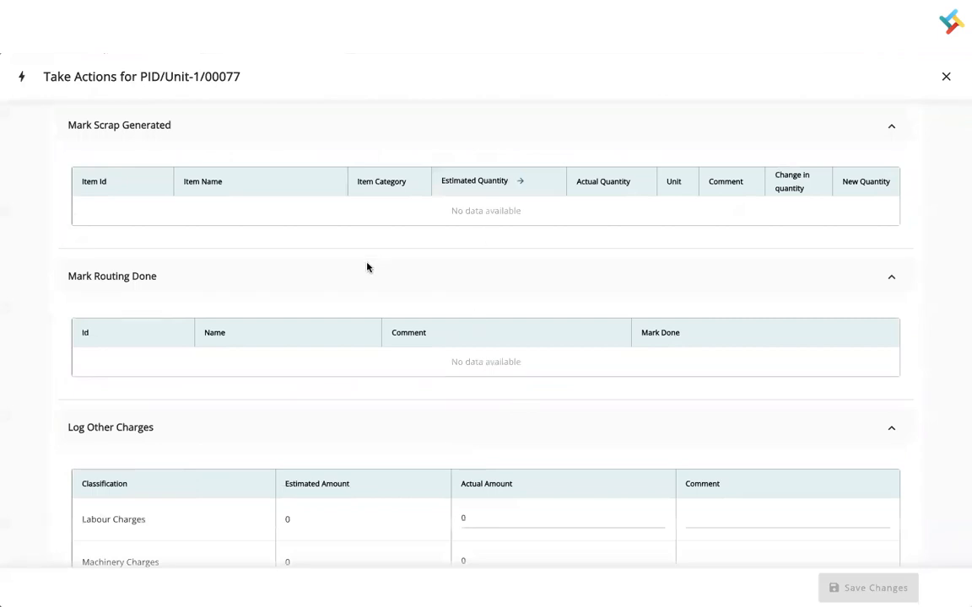
scroll(451, 349, "down", 2)
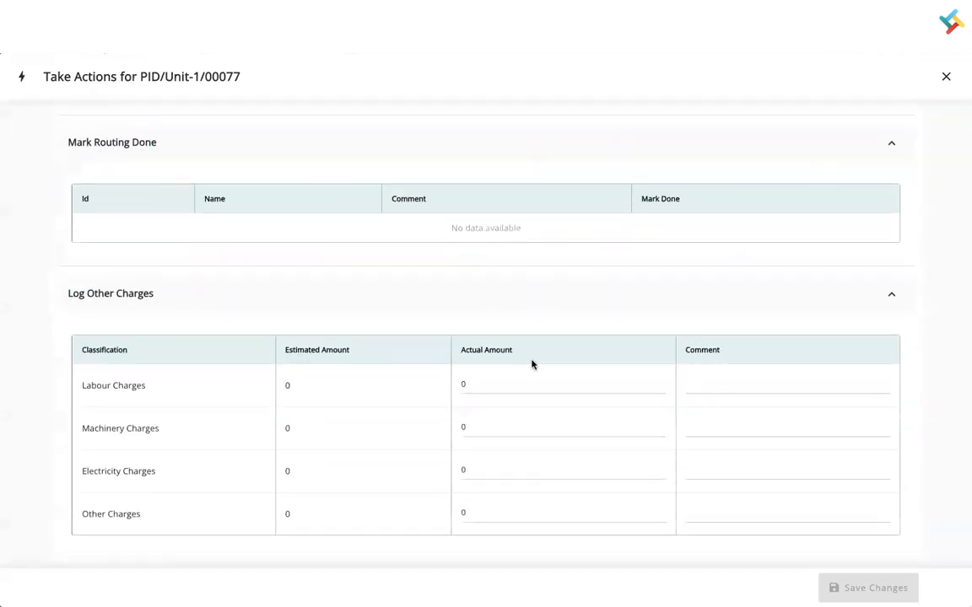
scroll(532, 365, "up", 8)
left_click(946, 76)
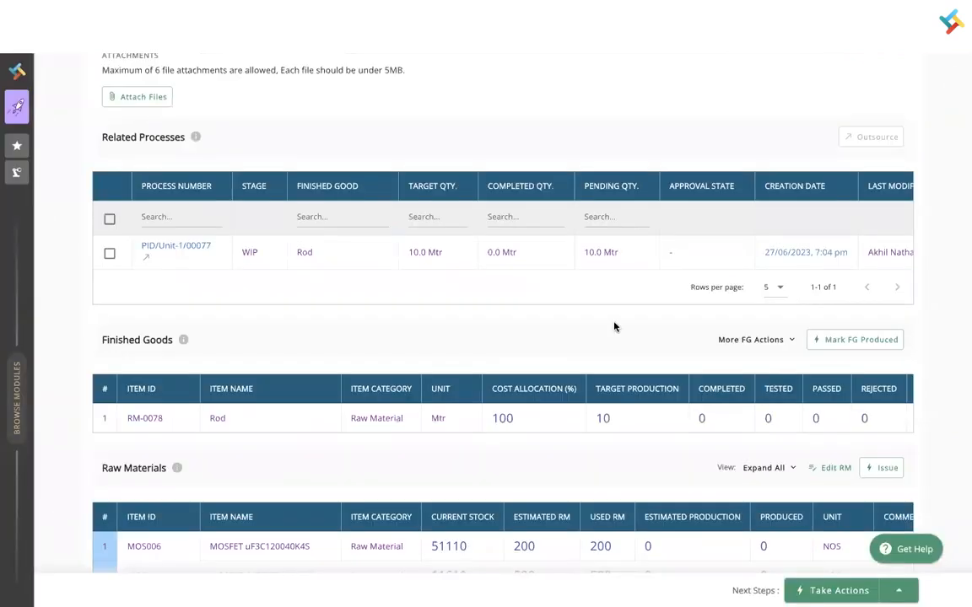
left_click(857, 339)
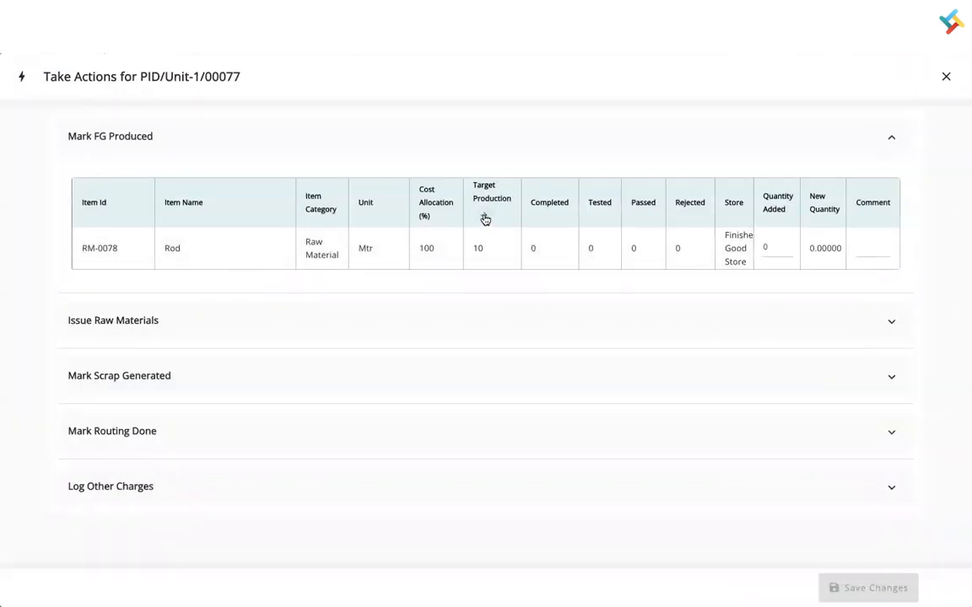
left_click(485, 218)
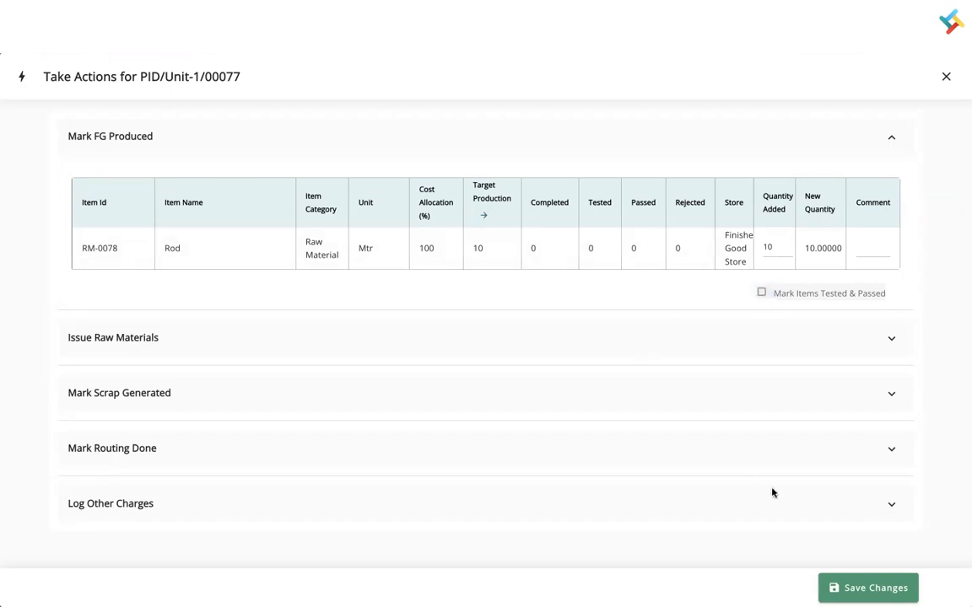
left_click(869, 588)
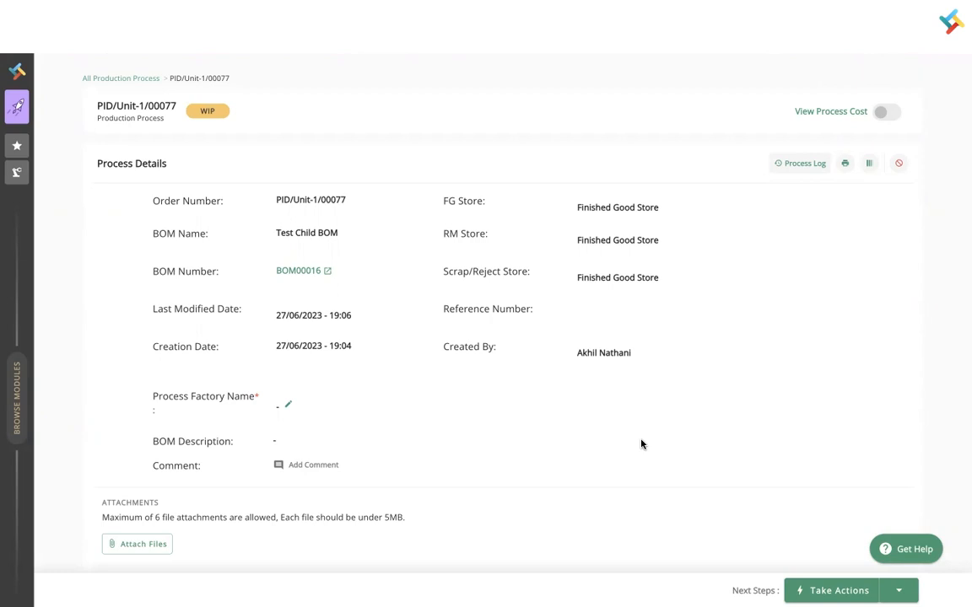
- Open FG Testing for Rod from More FG Actions
scroll(641, 444, "down", 5)
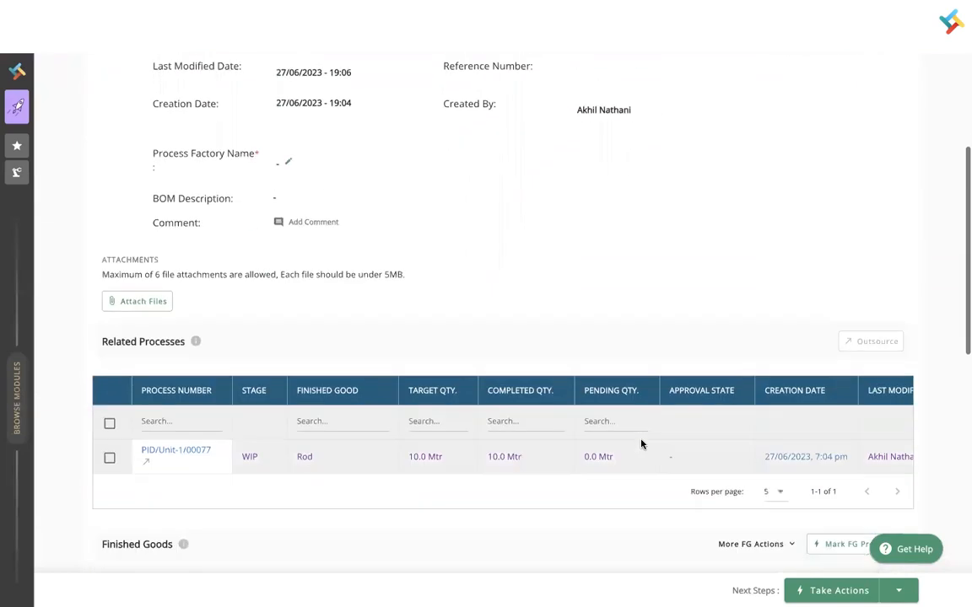
scroll(733, 463, "down", 1)
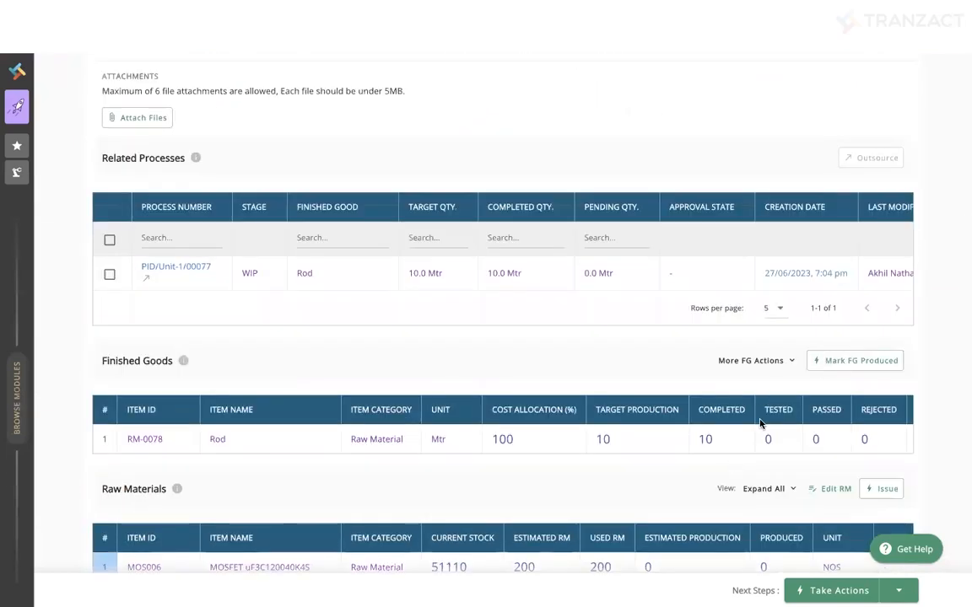
left_click(763, 363)
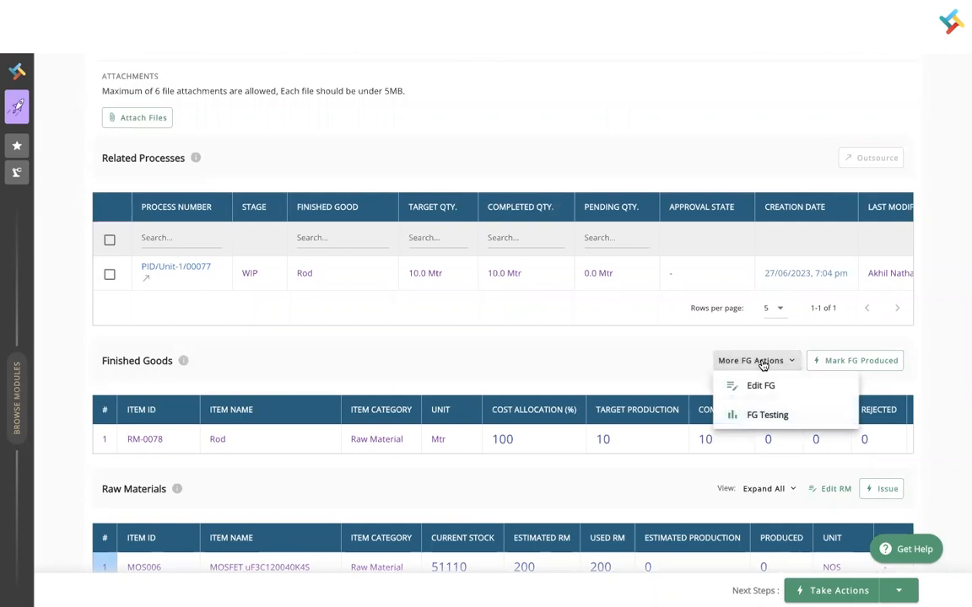
left_click(773, 416)
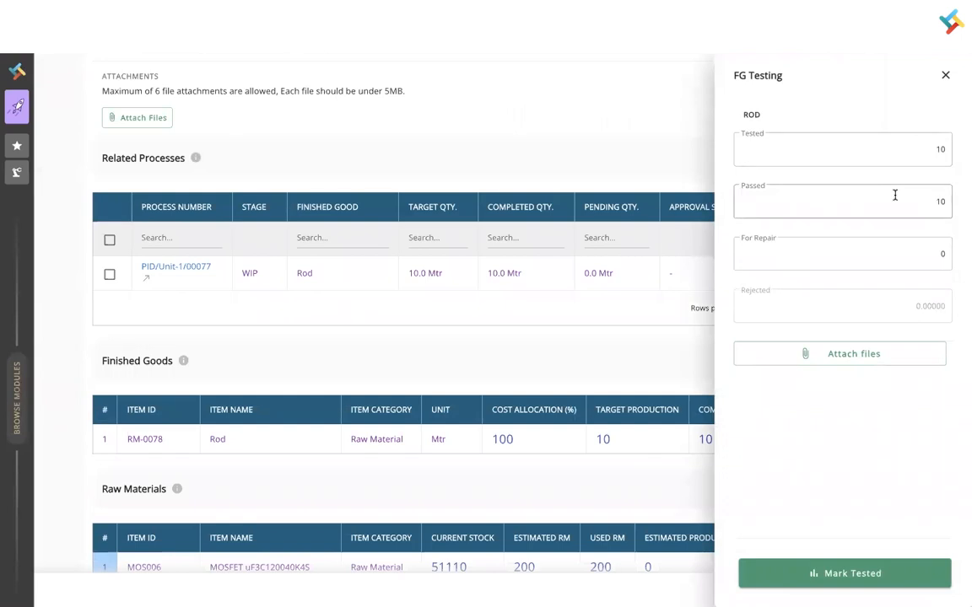
- Enter Tested 10, Passed 10 and For Repair 0, then mark Rod tested
left_click(942, 251)
key("BackSpace")
left_click(943, 251)
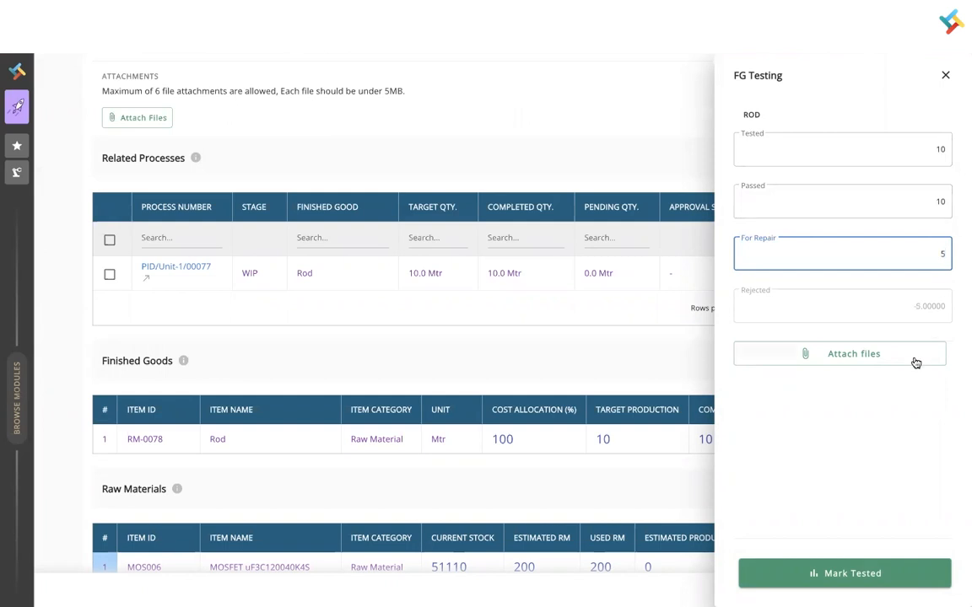
left_click(943, 200)
key("BackSpace")
key("BackSpace")
type("5")
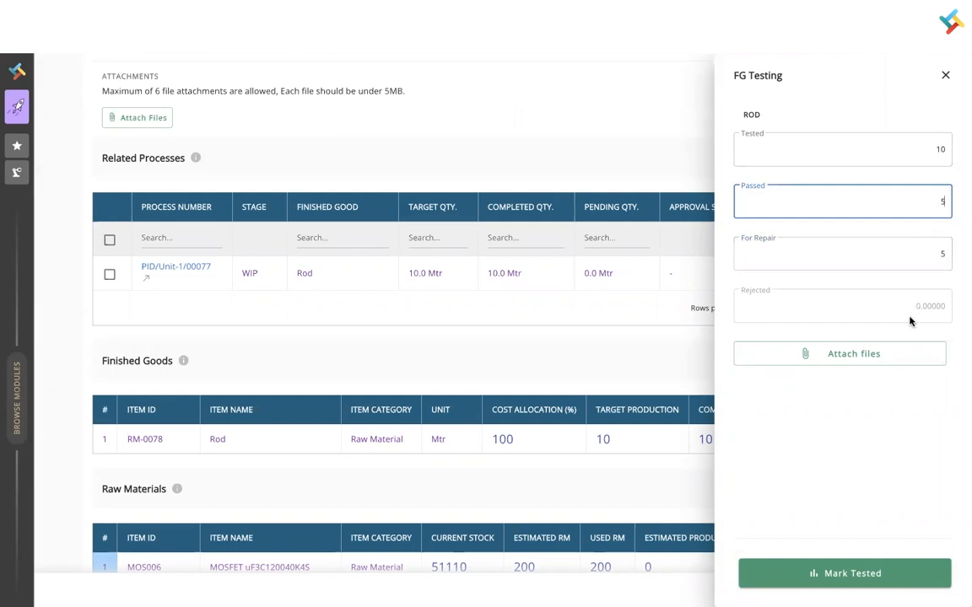
left_click(944, 252)
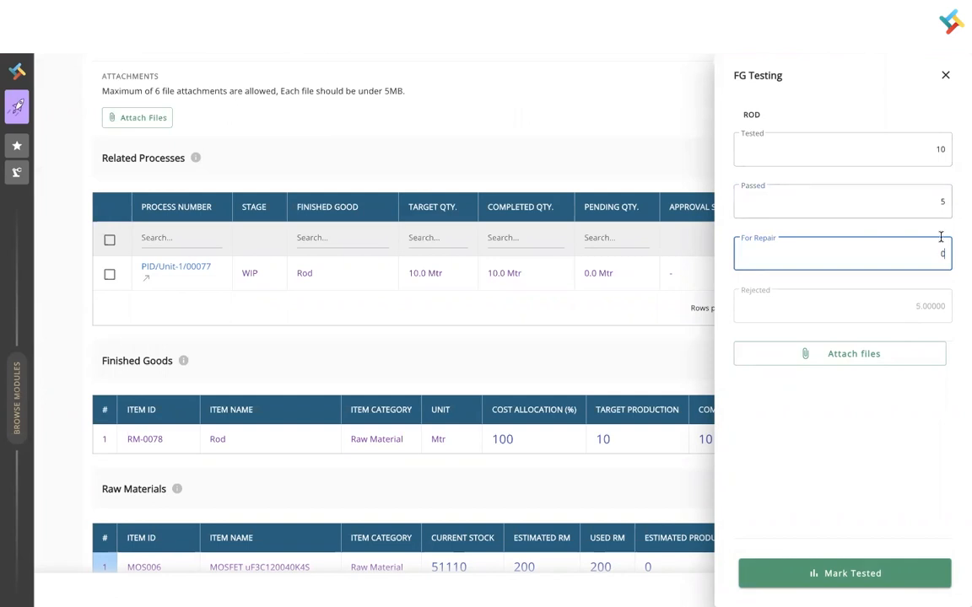
left_click(944, 203)
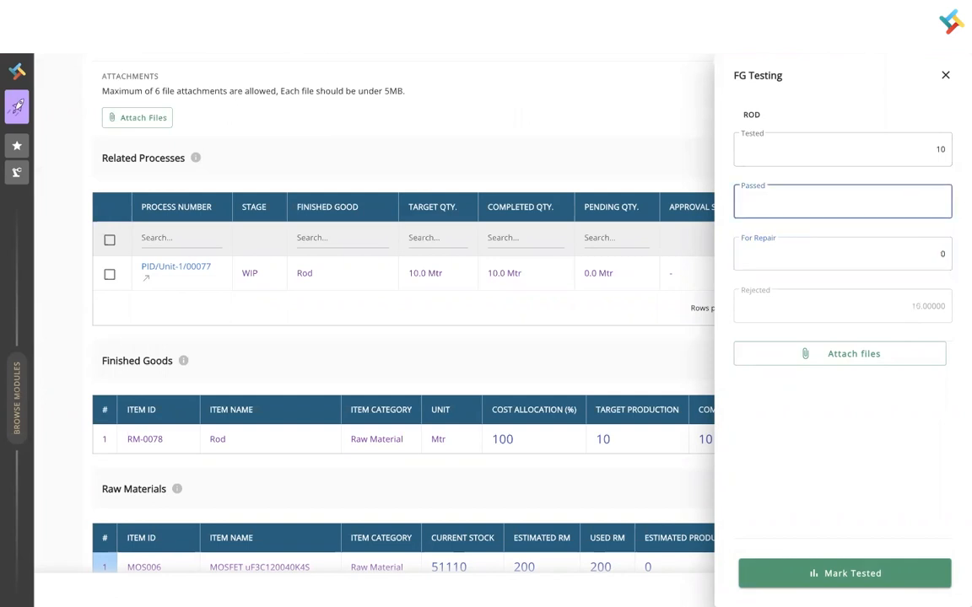
left_click(920, 464)
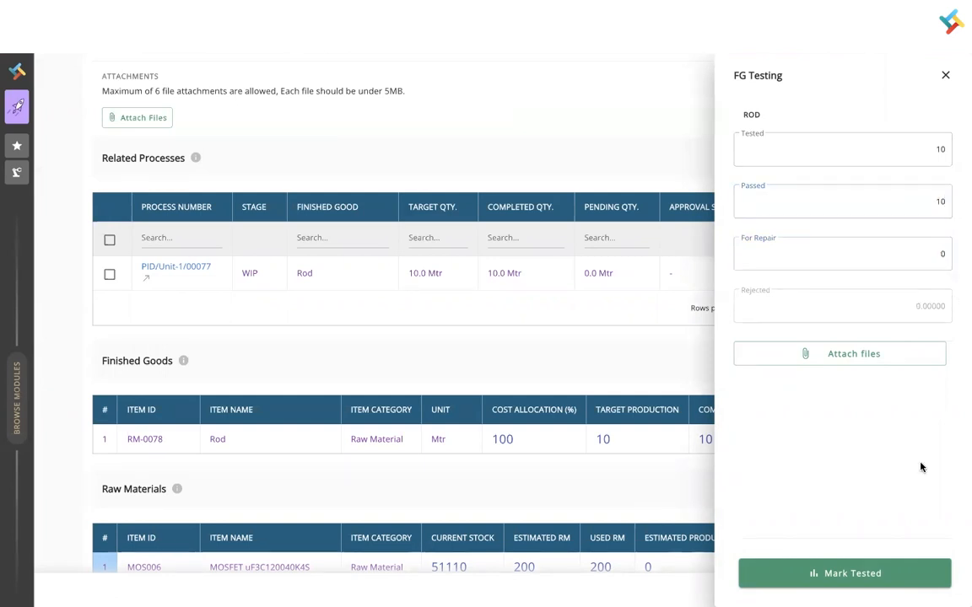
left_click(839, 576)
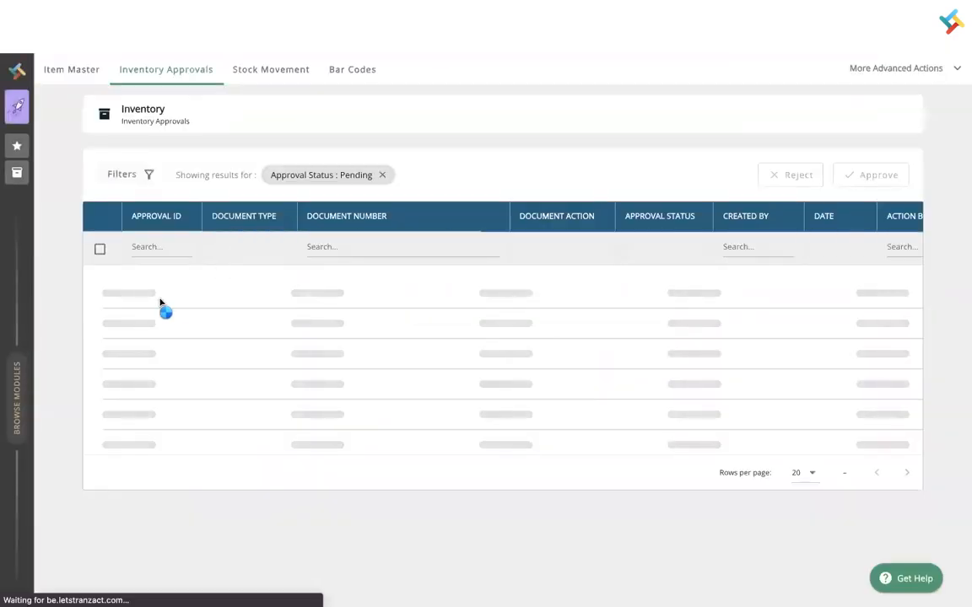
- Approve Process FG request IAP00657 in Inventory Approvals and reload the process page
left_click(67, 76)
left_click(196, 68)
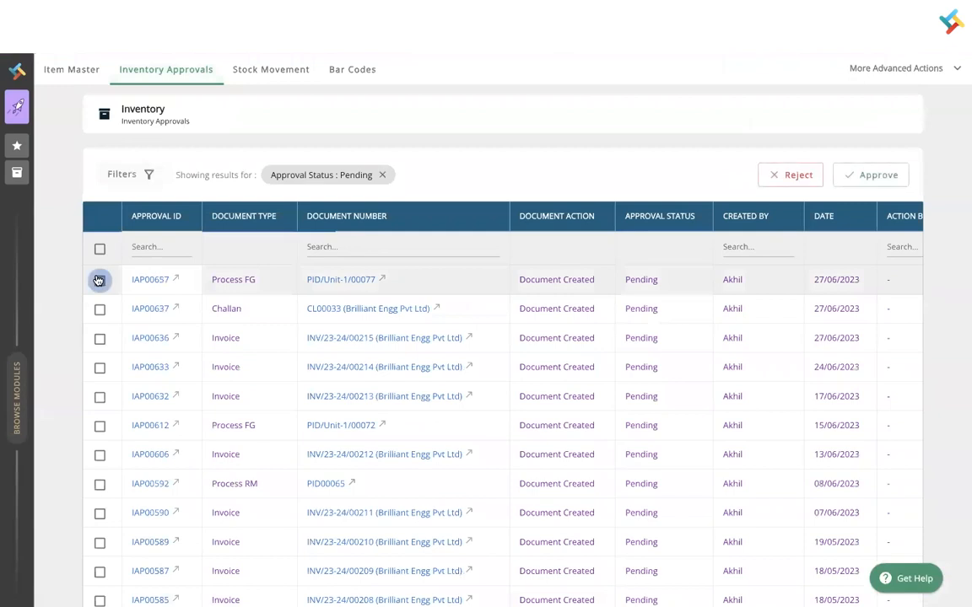
left_click(100, 280)
left_click(861, 174)
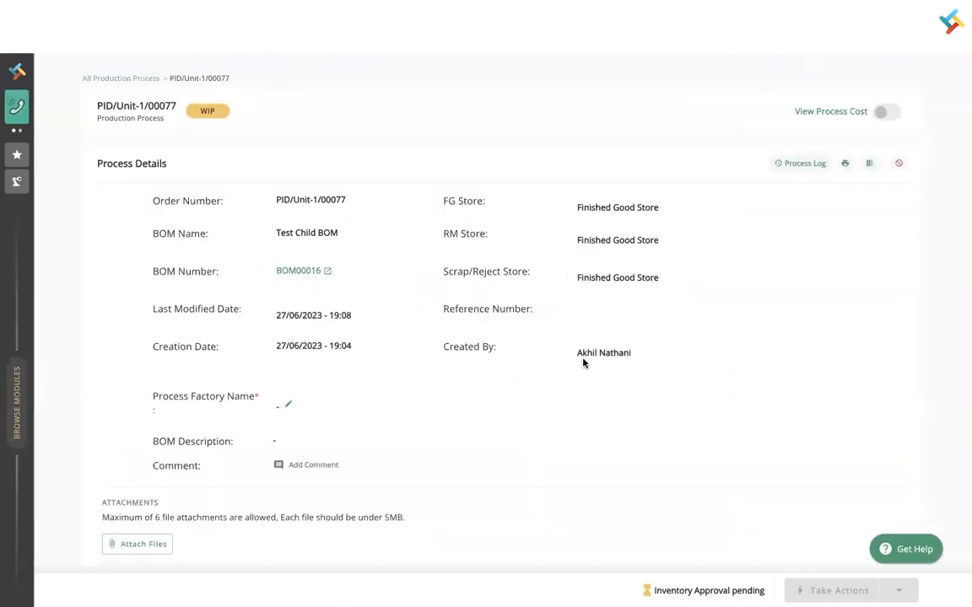
left_click(54, 37)
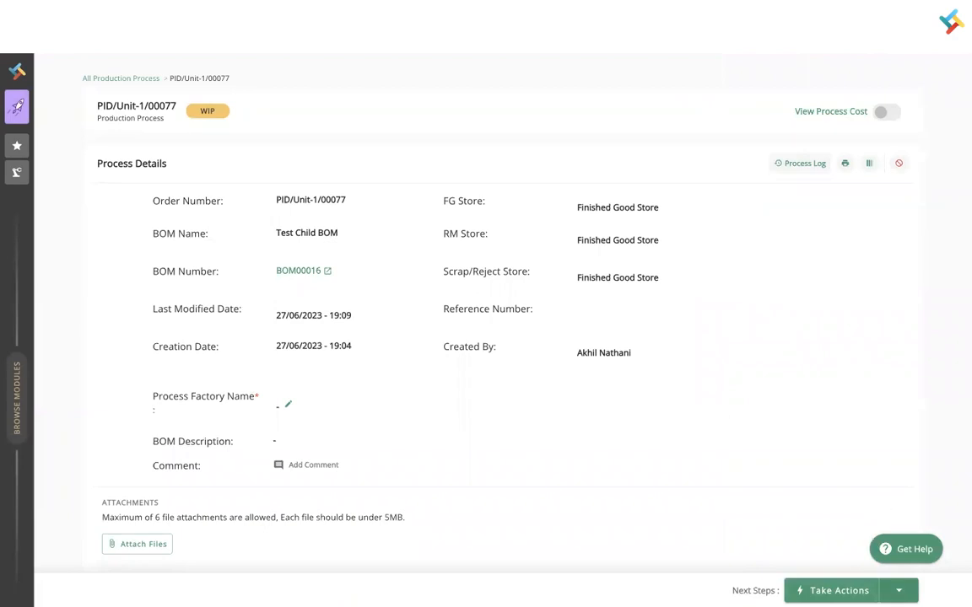
- Run Complete Process on PID/Unit-1/00077, reload and retry; it errors with 'Something went wrong.'
left_click(898, 590)
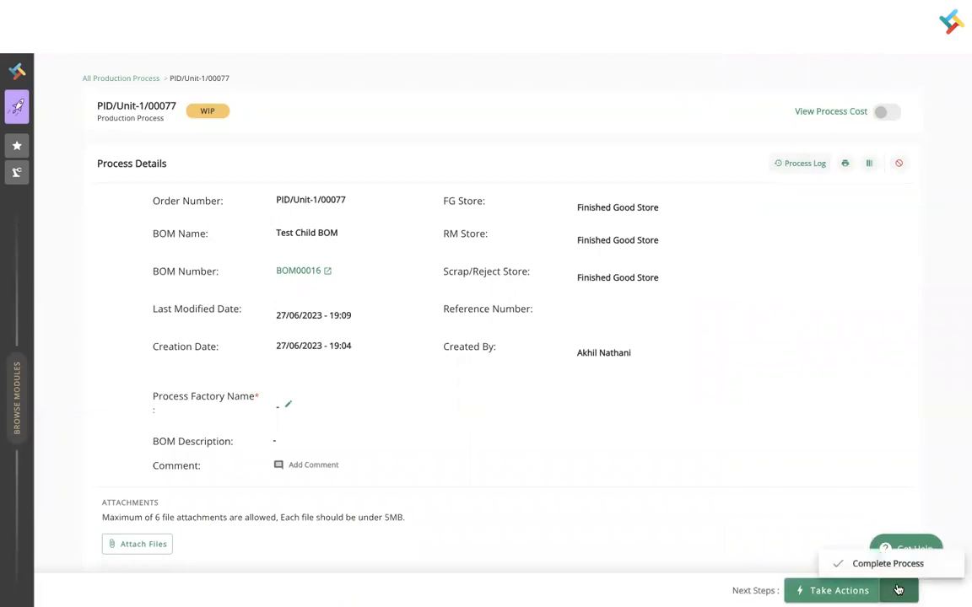
left_click(882, 564)
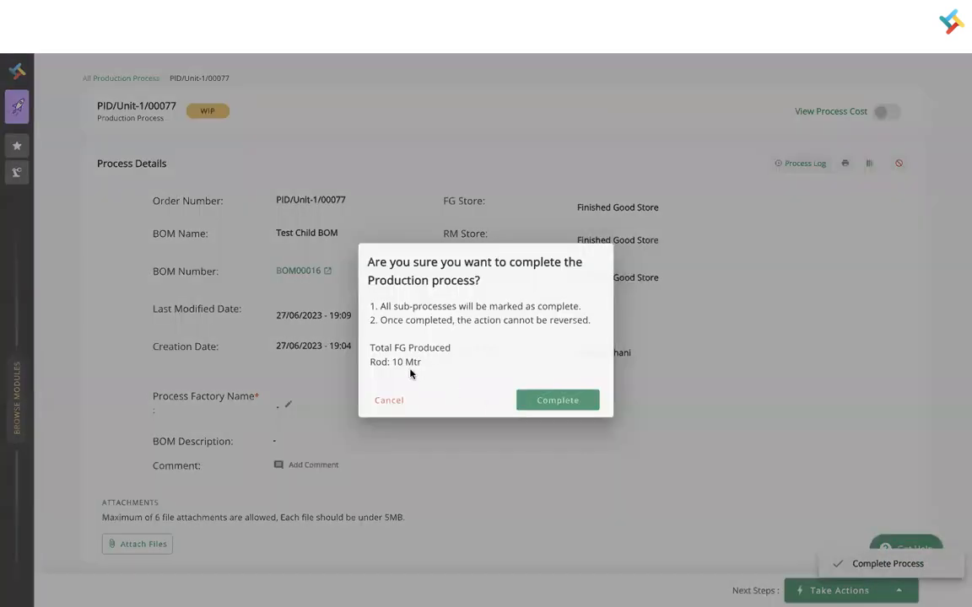
left_click(538, 405)
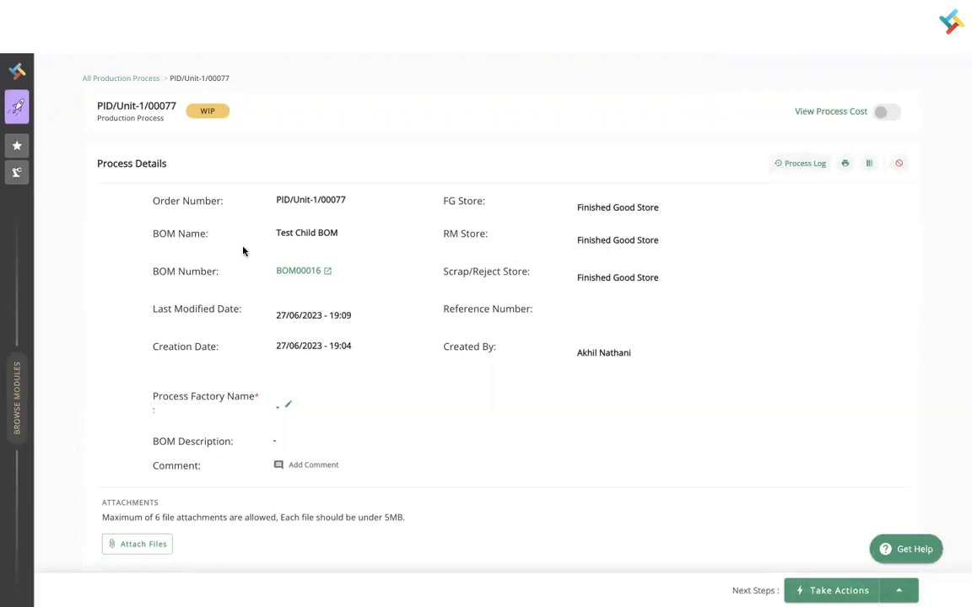
left_click(59, 41)
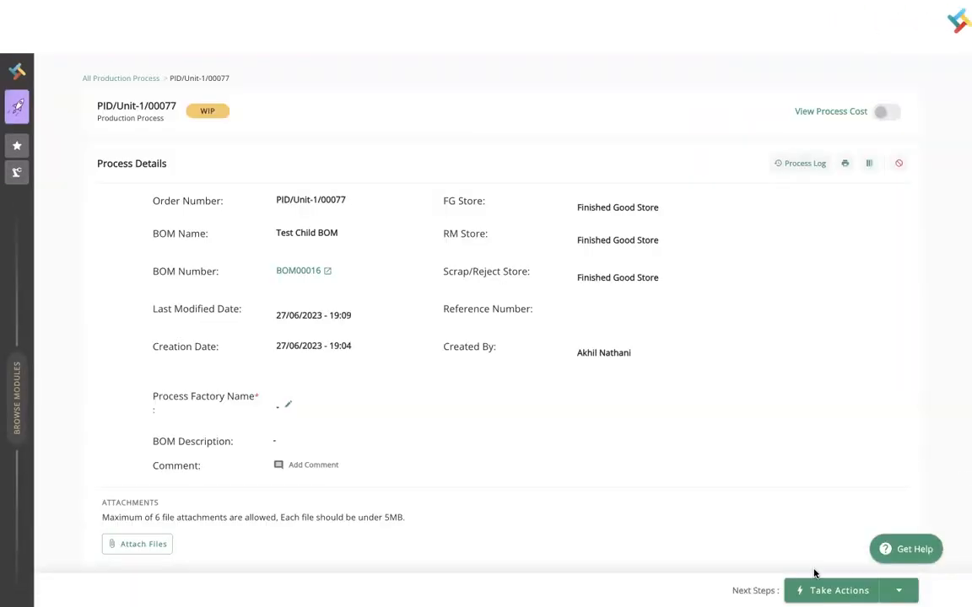
left_click(888, 589)
left_click(886, 562)
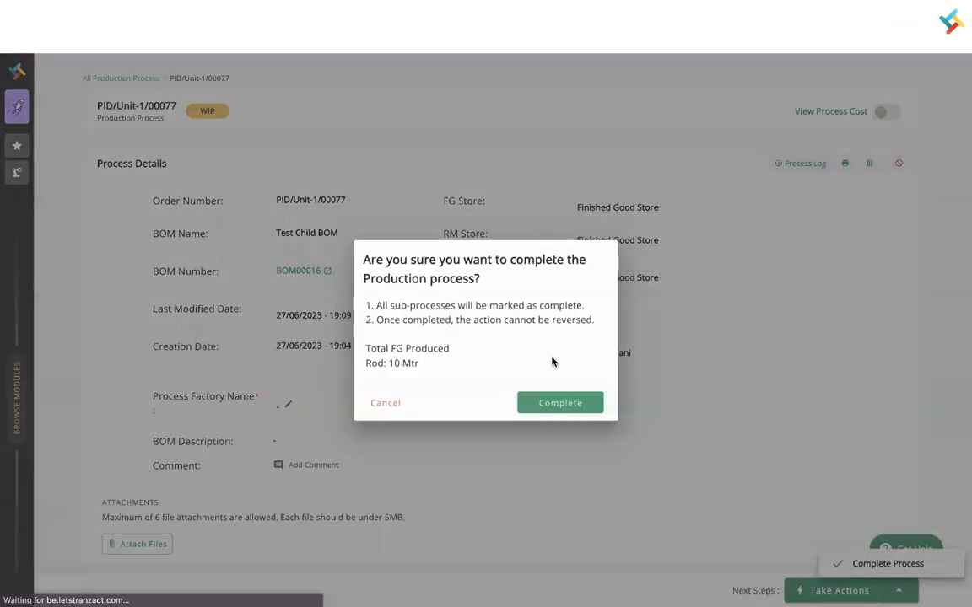
left_click(552, 402)
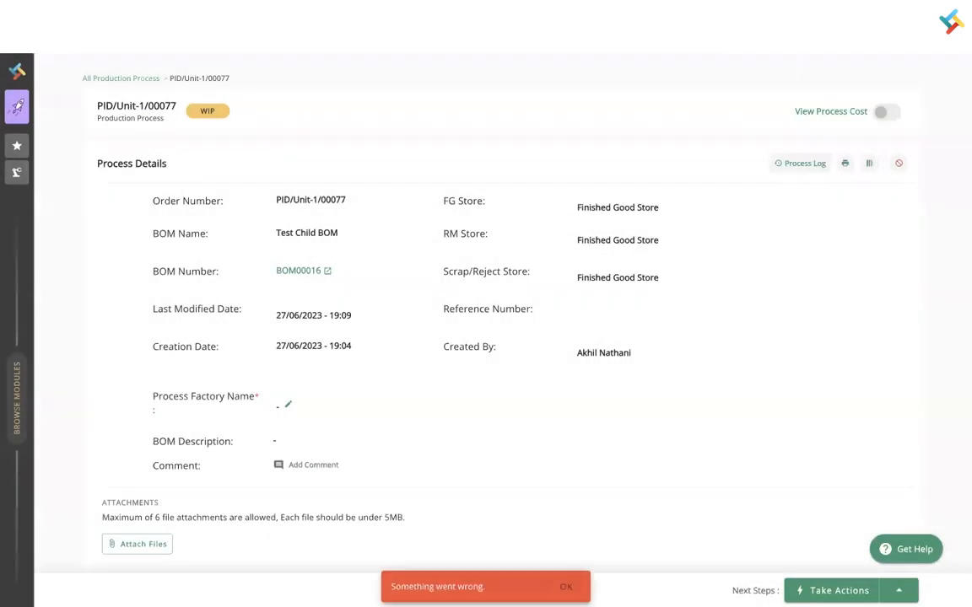
- Dismiss the error and search Item Master names for 'rod' to check Rod's stock
left_click(566, 586)
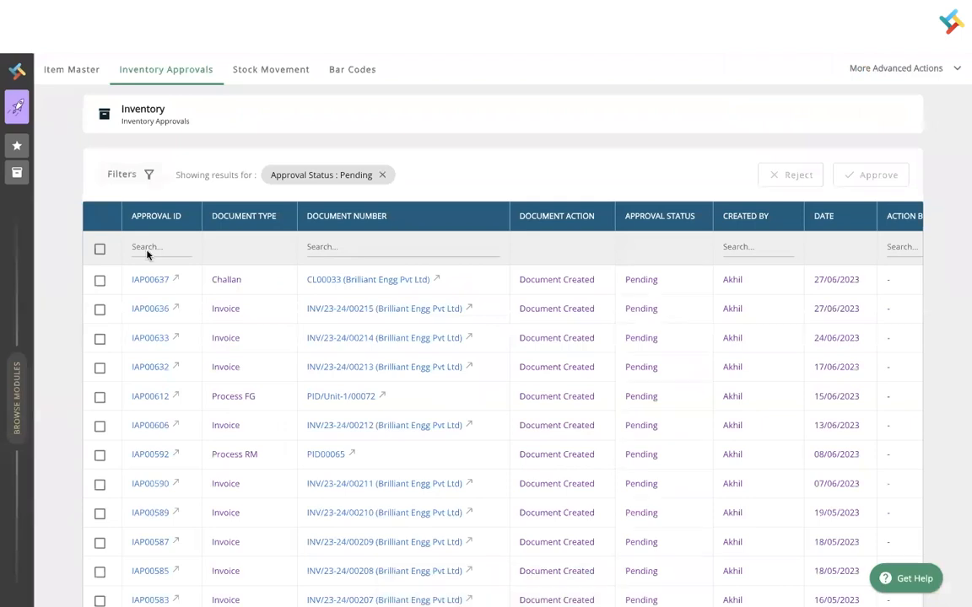
left_click(72, 69)
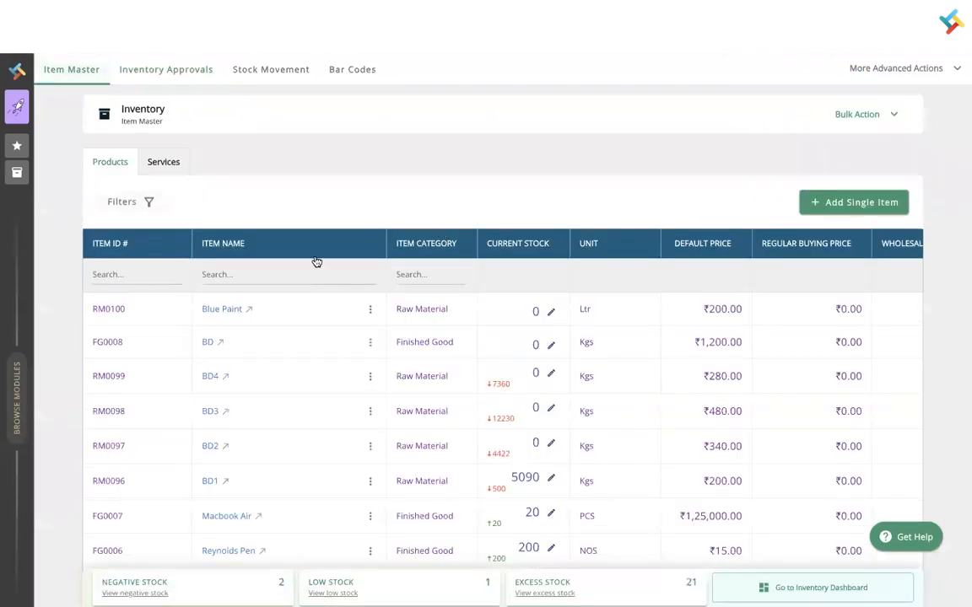
left_click(244, 276)
type("rod")
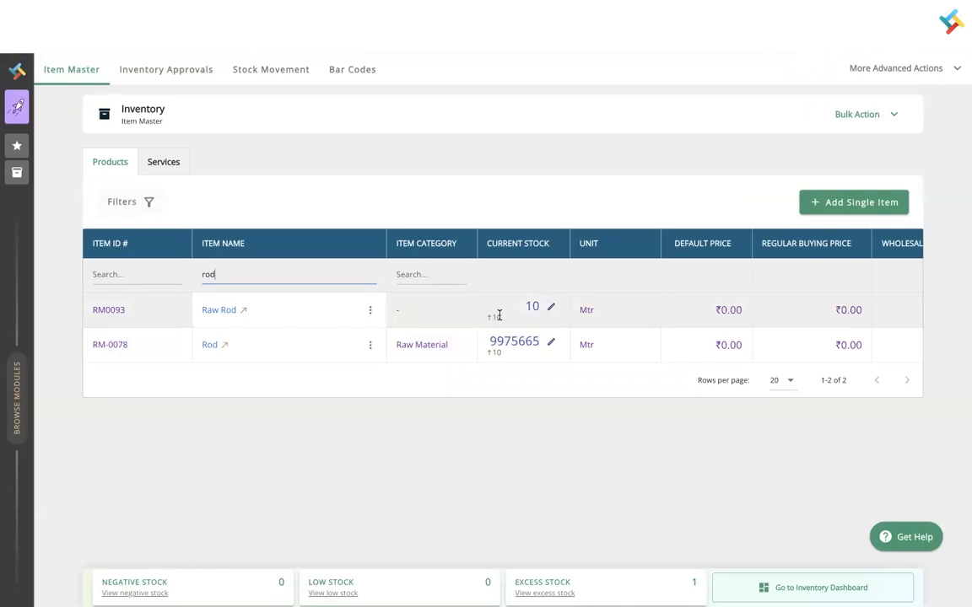
mouse_move(337, 54)
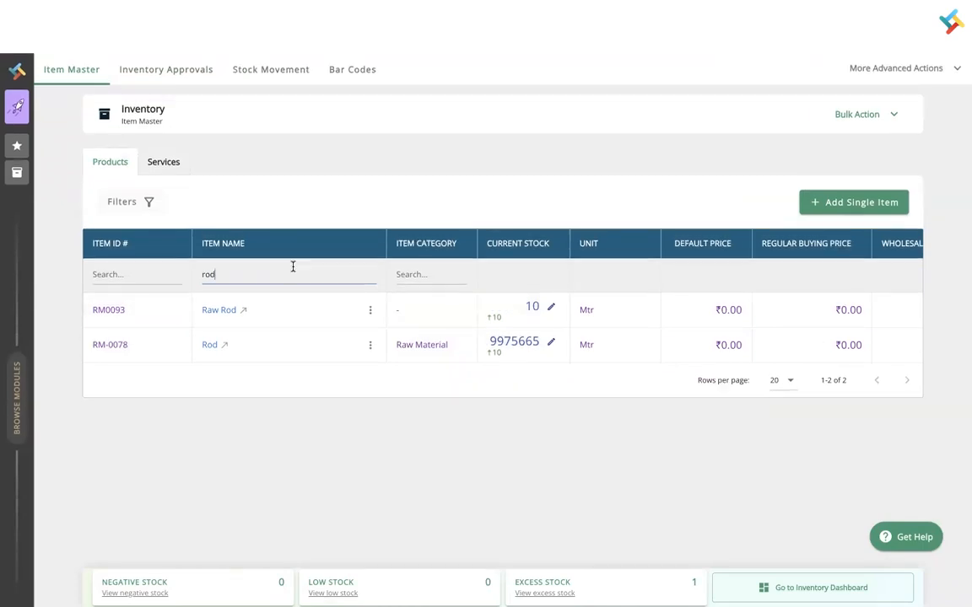